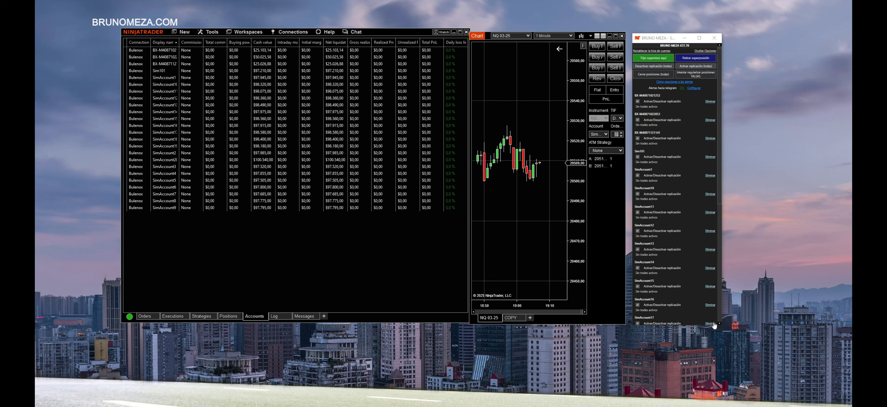
Enlarge the account supervisor window, and buy one NQ 03-25 contract at market and close the position from the chart.
drag(722, 325, 770, 376)
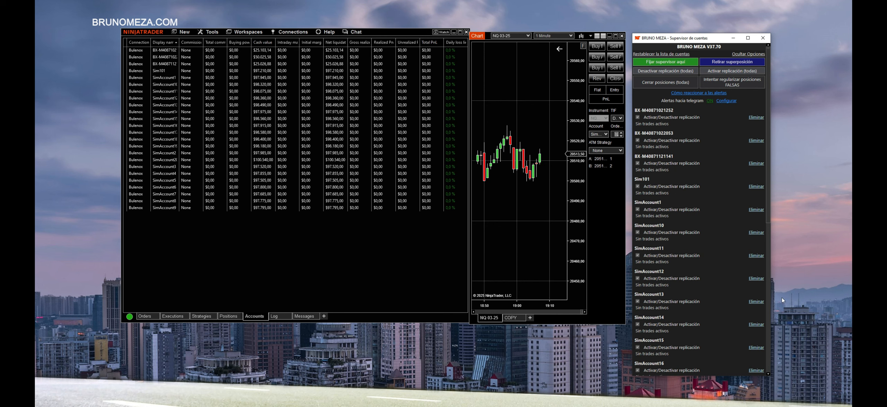
click(596, 46)
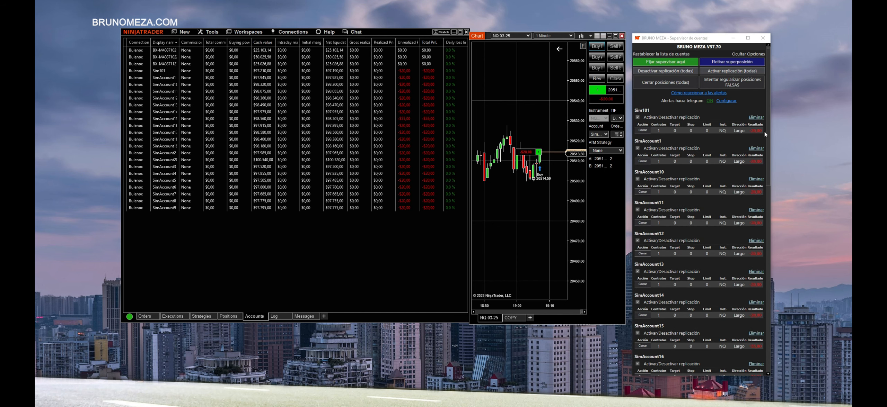
drag(769, 136, 780, 121)
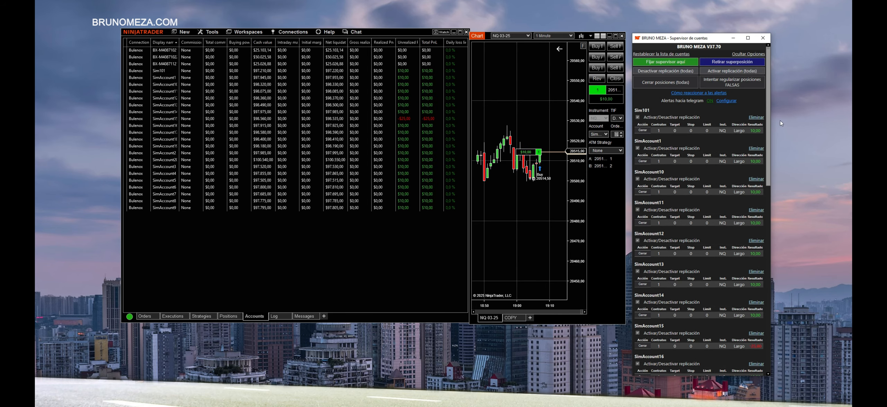
click(617, 80)
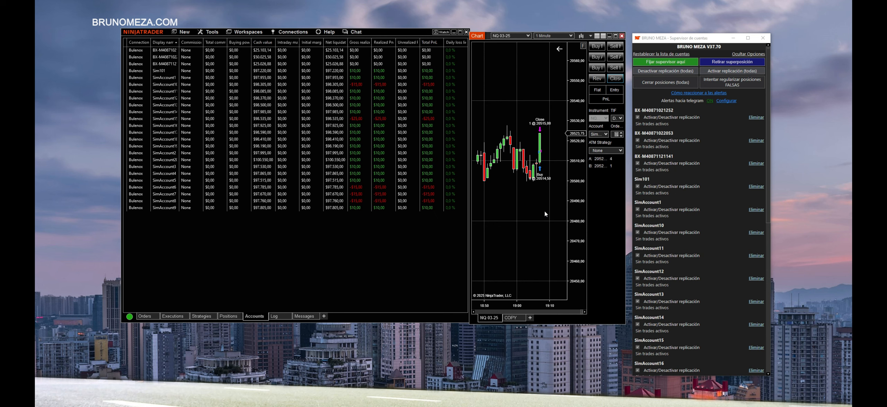
Read the supervisor's guide on how to react to alerts through the partial order section, and close it.
click(689, 93)
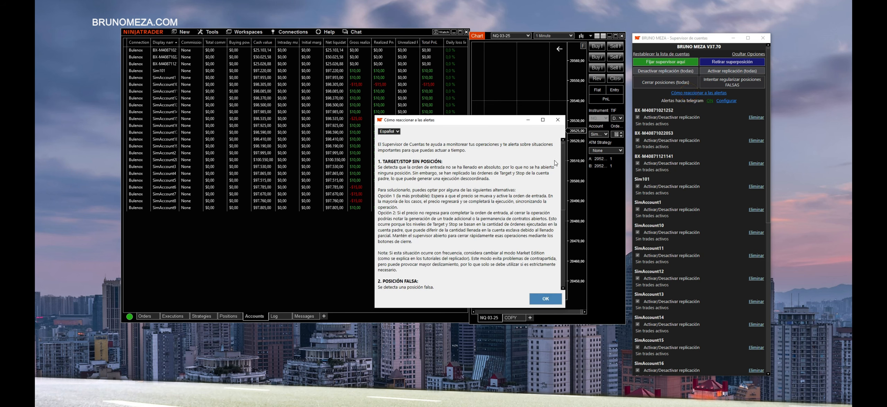
scroll(556, 163, down, 10)
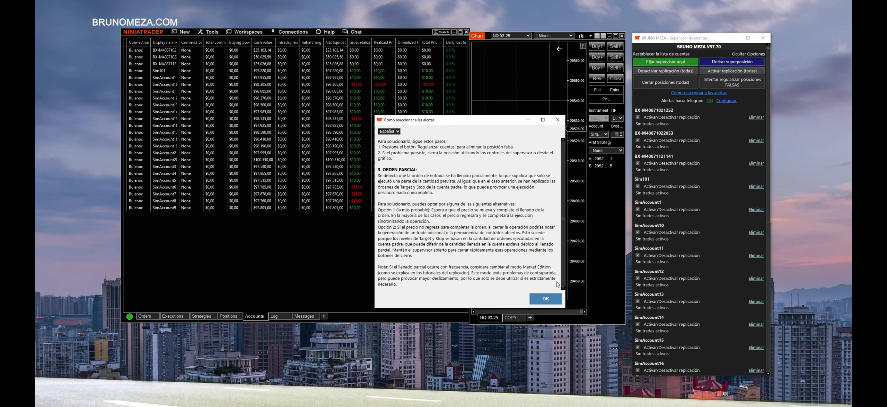
click(551, 298)
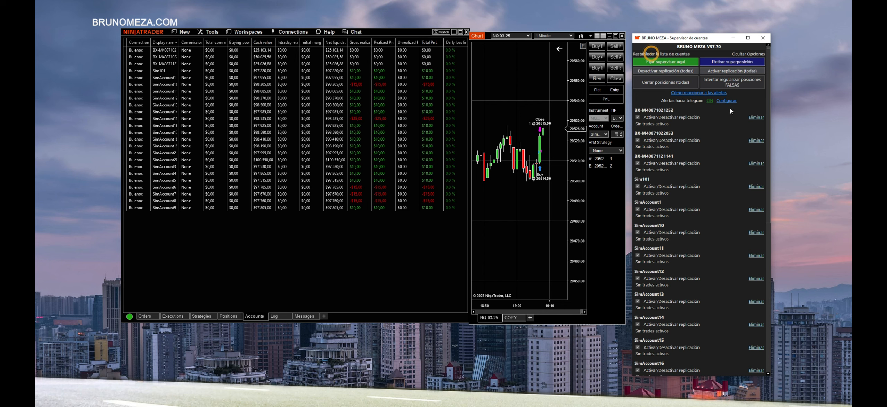
Remove the first four accounts from the supervisor and restore the full account list.
click(755, 117)
click(755, 119)
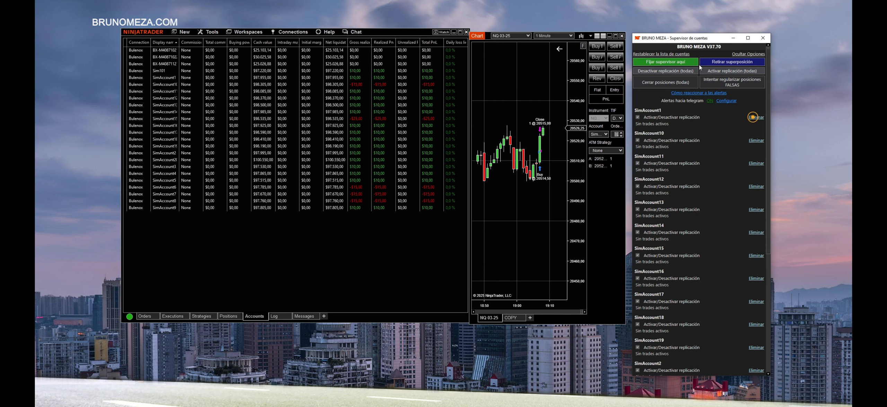
click(685, 54)
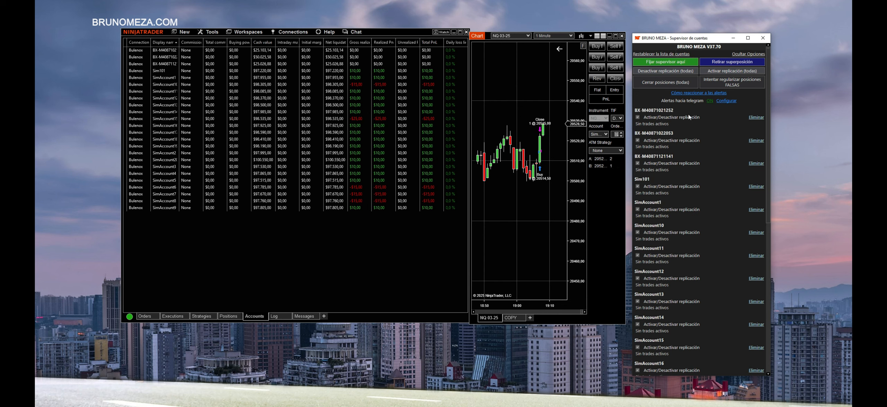
Hide and redisplay the supervisor's options, and save the window's current location and size.
click(759, 55)
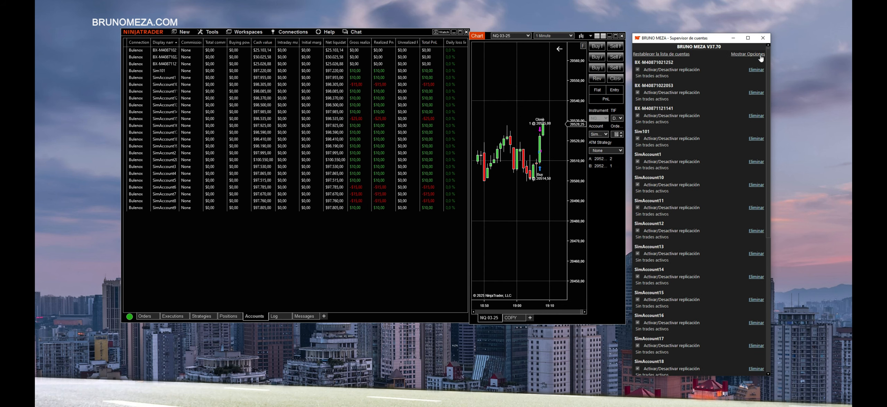
click(753, 56)
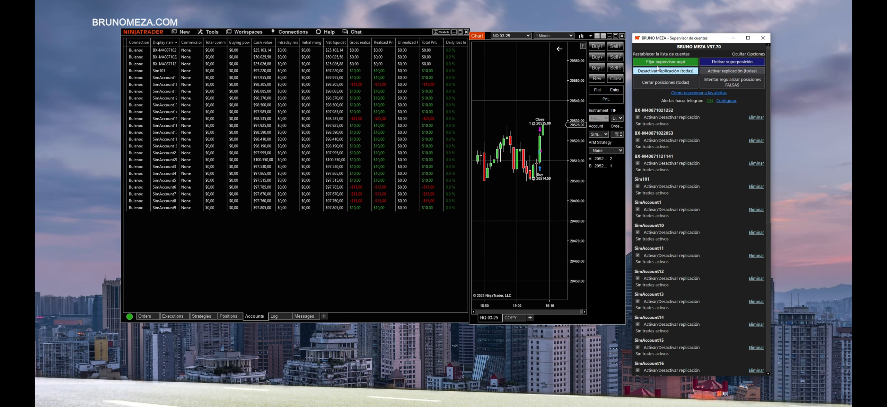
click(692, 63)
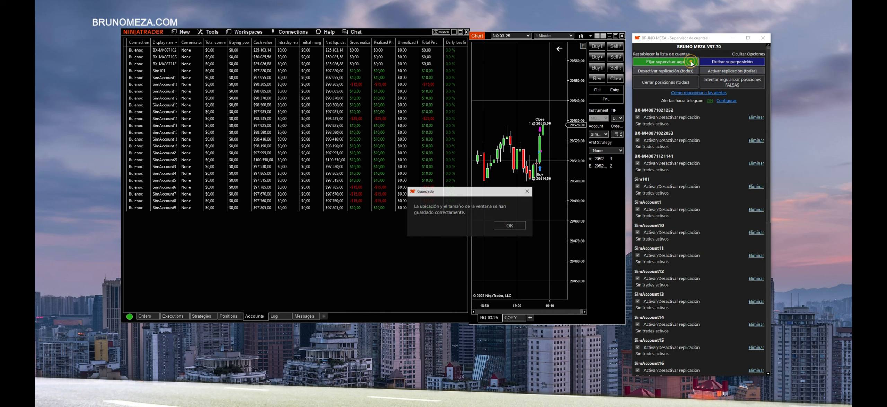
click(521, 227)
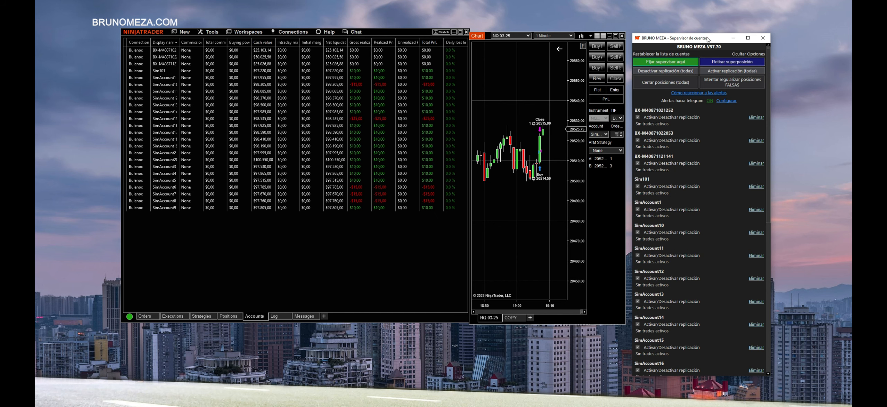
Turn off the supervisor window's overlay while it covers the accounts table and chart, and move it back beside the chart.
drag(707, 39, 419, 67)
drag(529, 228, 534, 221)
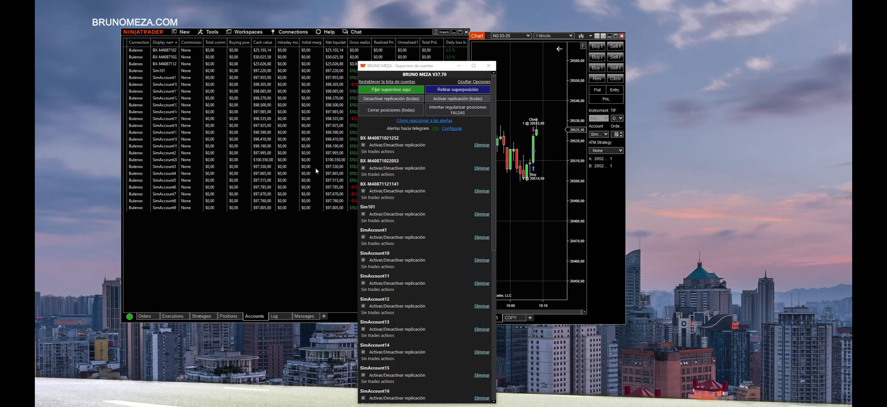
mouse_move(400, 33)
mouse_down()
mouse_move(388, 24)
mouse_move(399, 36)
mouse_up()
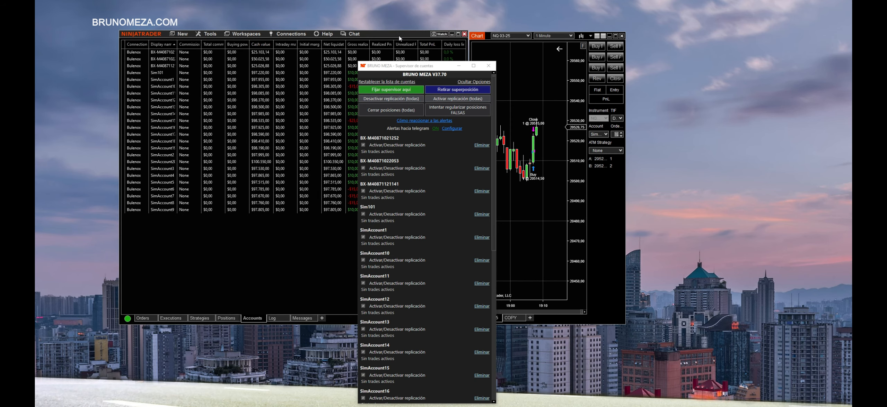
click(440, 90)
click(316, 175)
click(539, 226)
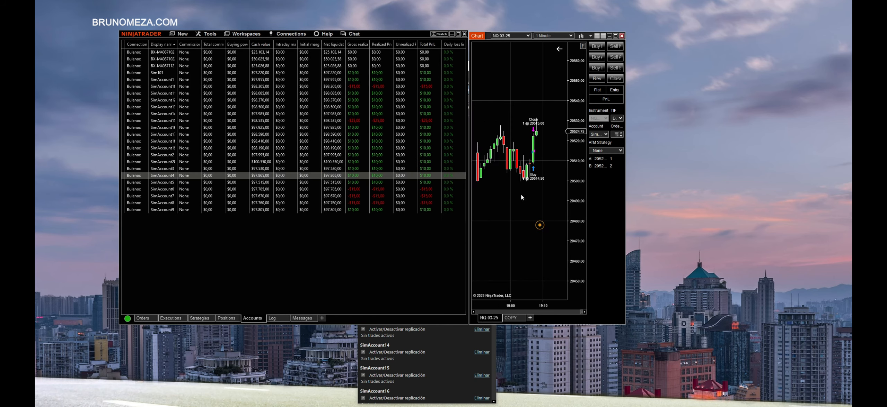
click(449, 402)
drag(412, 66, 700, 35)
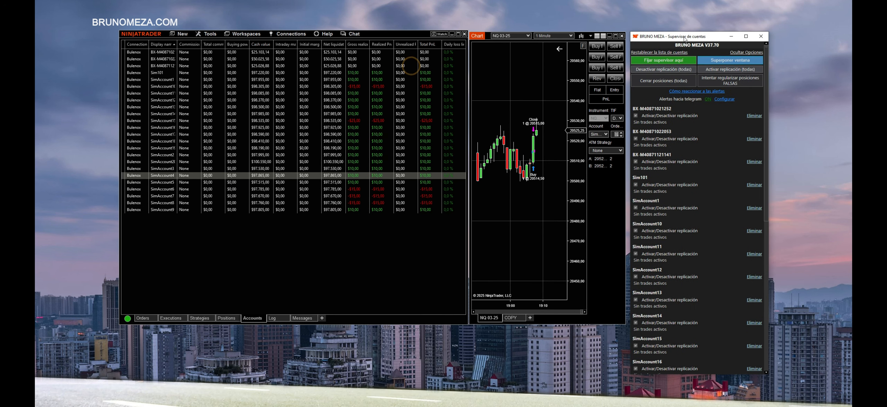
Buy one NQ 03-25 contract at market and close the positions of all accounts from the supervisor.
click(597, 46)
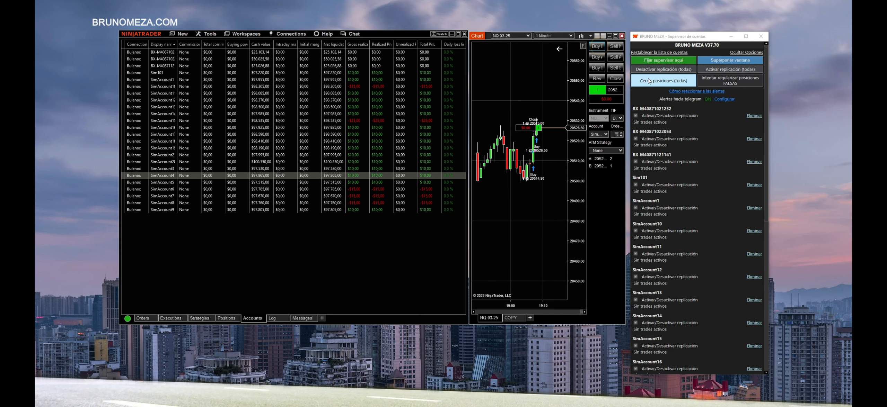
click(662, 82)
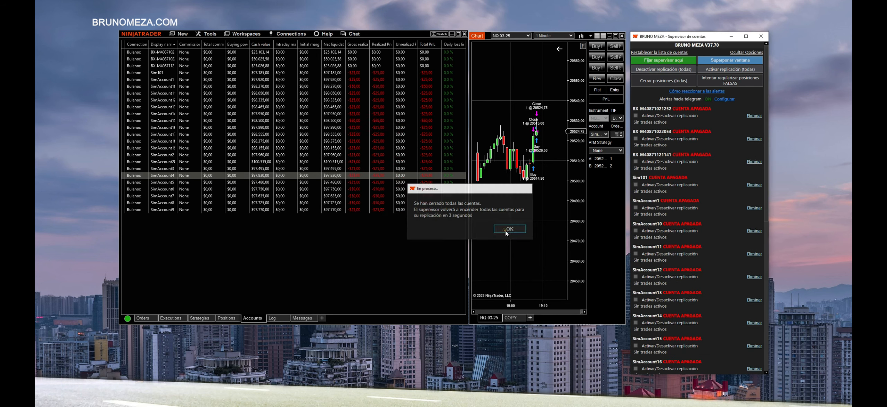
click(506, 230)
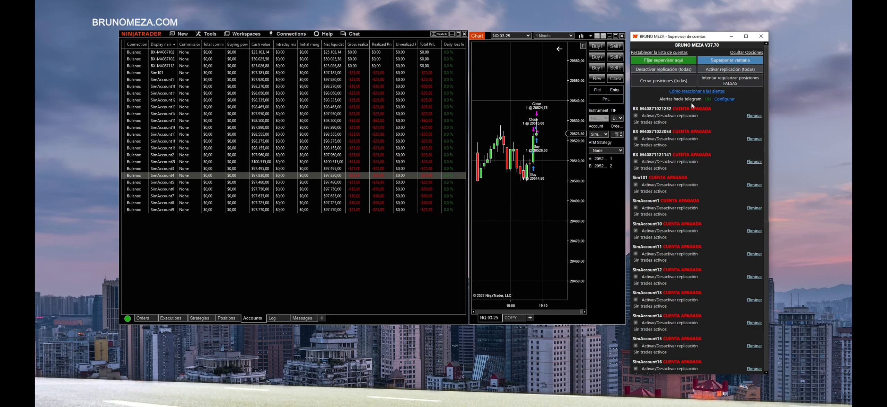
Run the supervisor's attempt to regularize false positions and dismiss its messages.
click(730, 81)
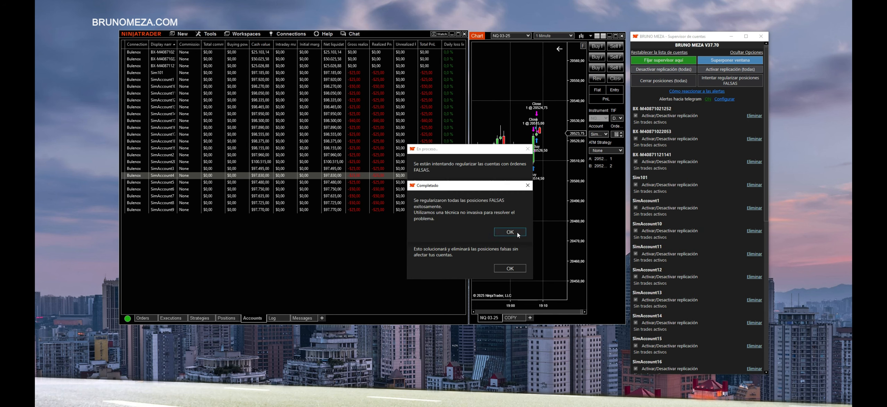
click(509, 232)
click(512, 267)
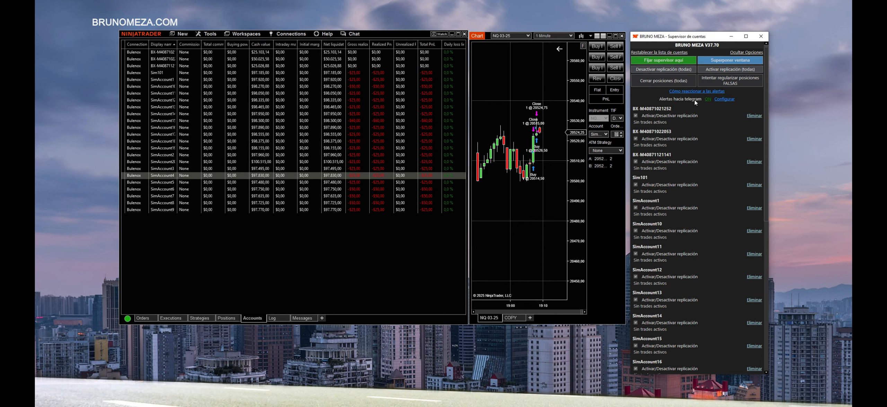
Toggle the Telegram alerts off and on, and view the Telegram bot configuration without saving changes.
click(708, 100)
click(708, 100)
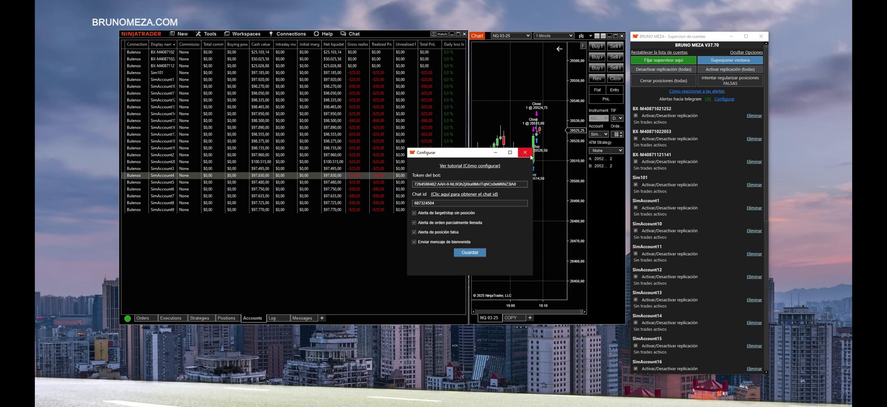
click(525, 153)
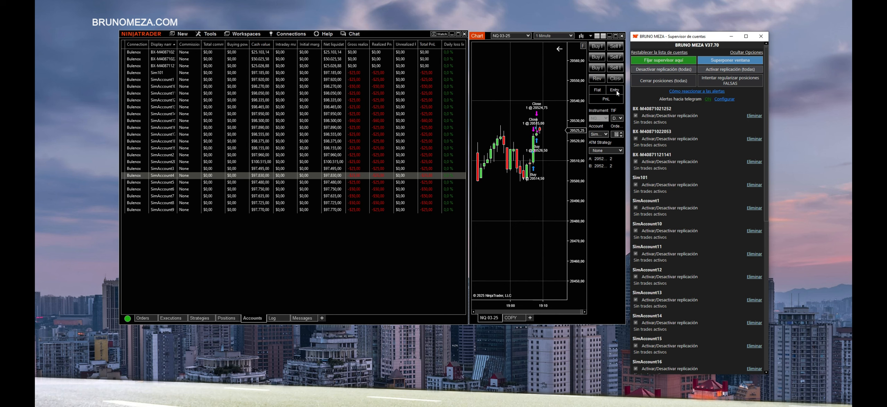
Deactivate trade replication for the Sim101 account and activate it again.
click(636, 184)
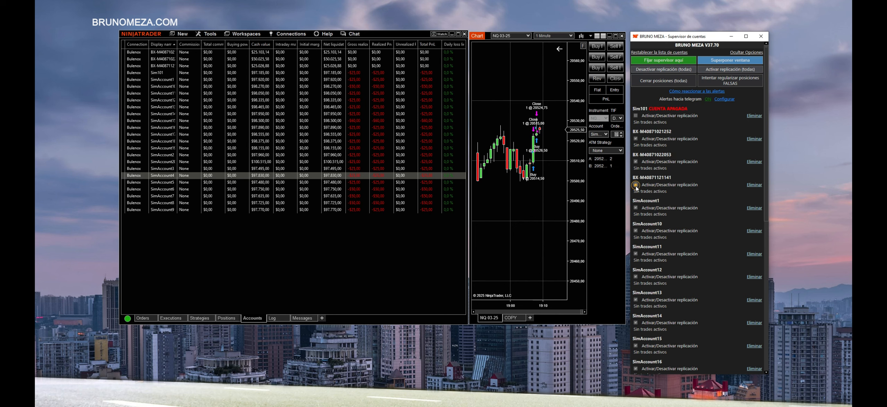
click(635, 116)
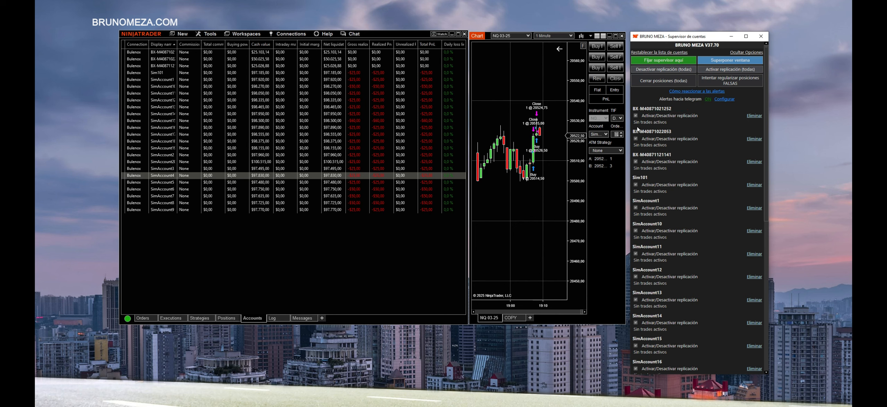
Buy one NQ 03-25 contract at market, close only Sim101's position from the supervisor, and reactivate its replication.
click(597, 46)
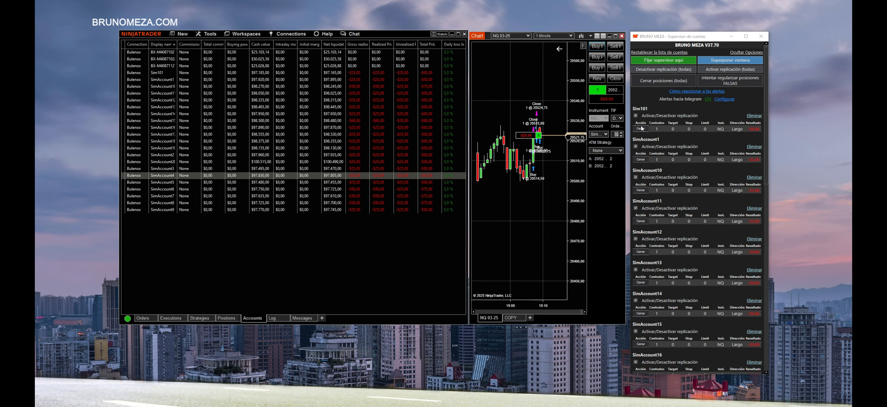
click(644, 130)
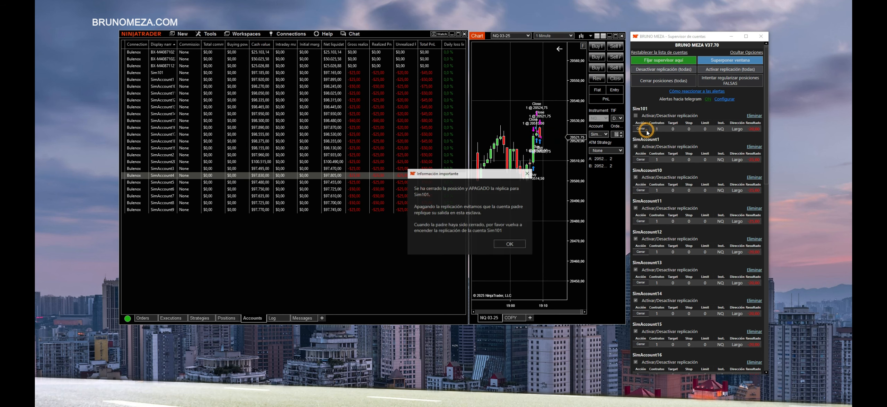
click(516, 244)
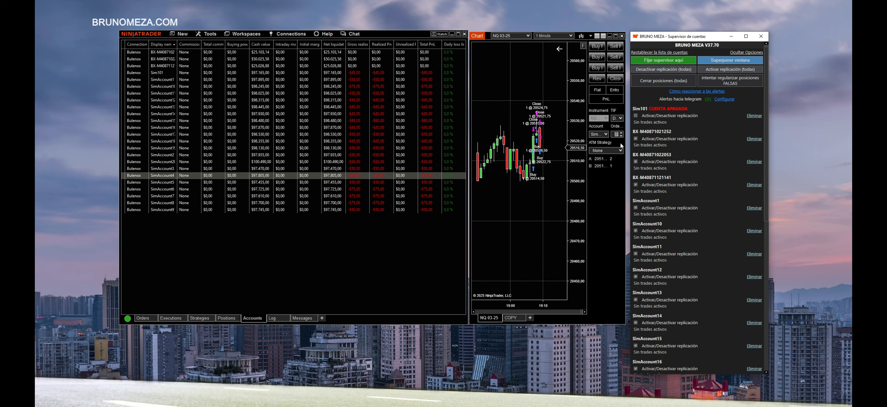
click(635, 117)
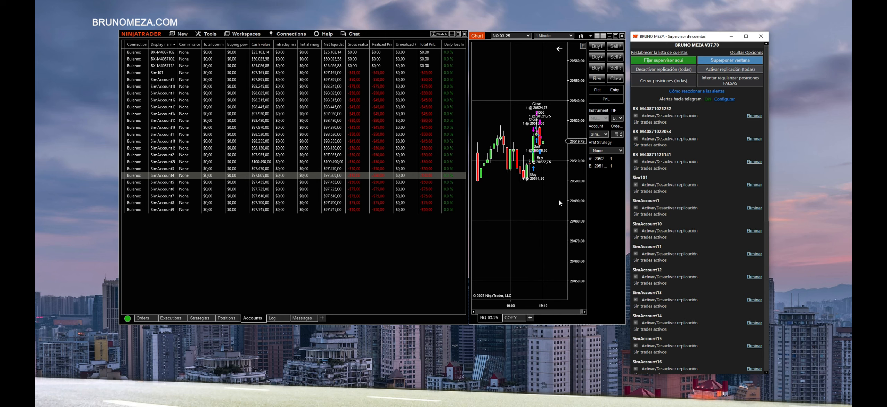
Close the account supervisor, reopen Supervisor de cuentas V37.70 and start it.
click(761, 36)
click(492, 241)
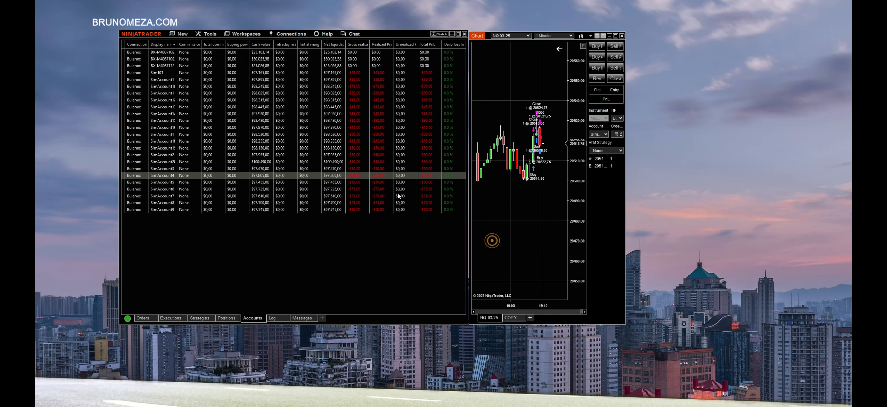
click(208, 33)
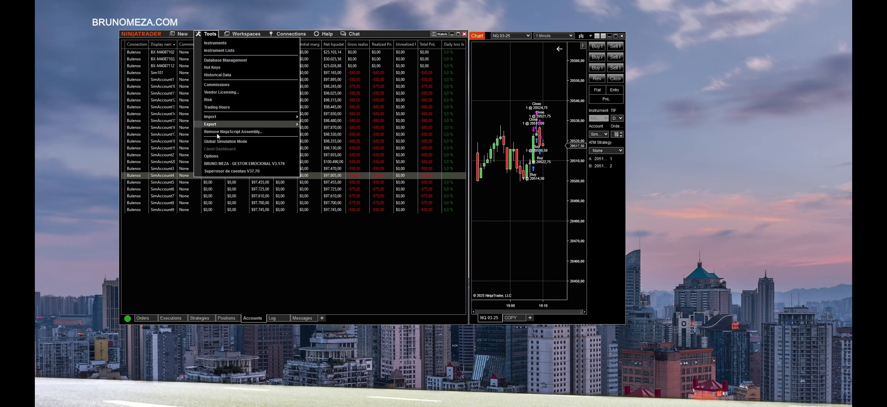
click(267, 172)
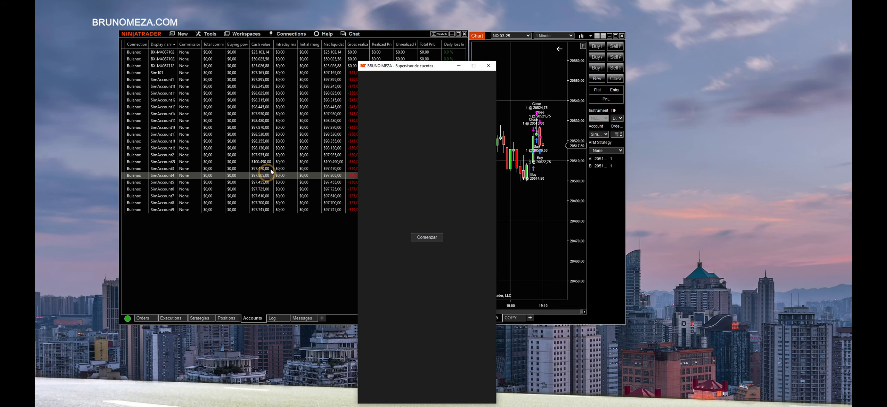
click(426, 237)
click(506, 222)
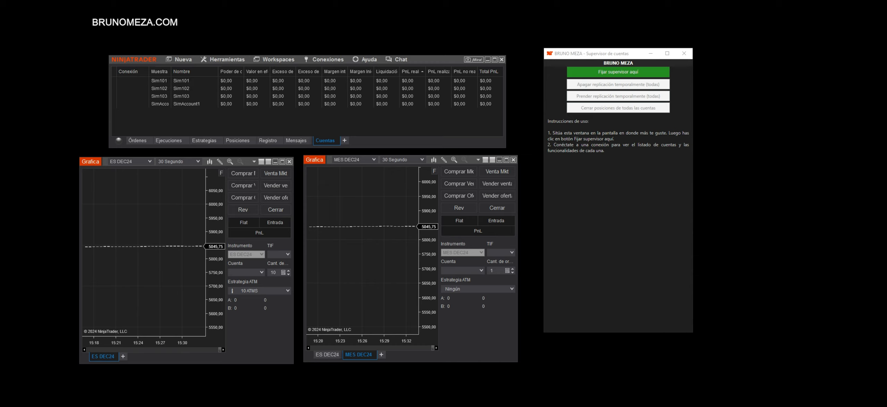
click(275, 60)
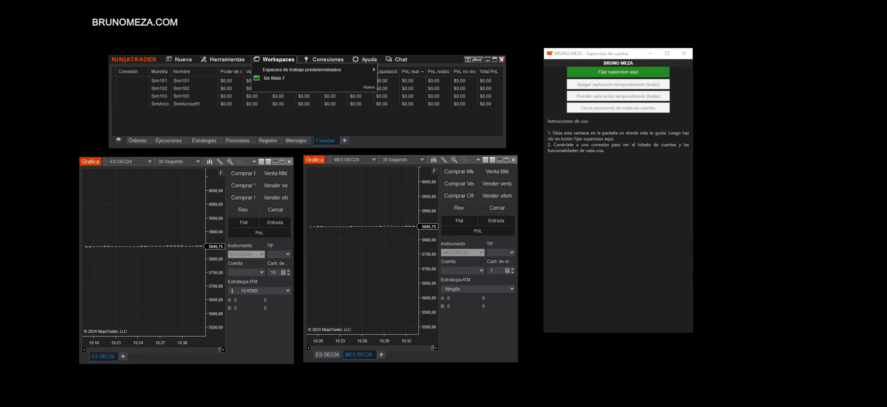
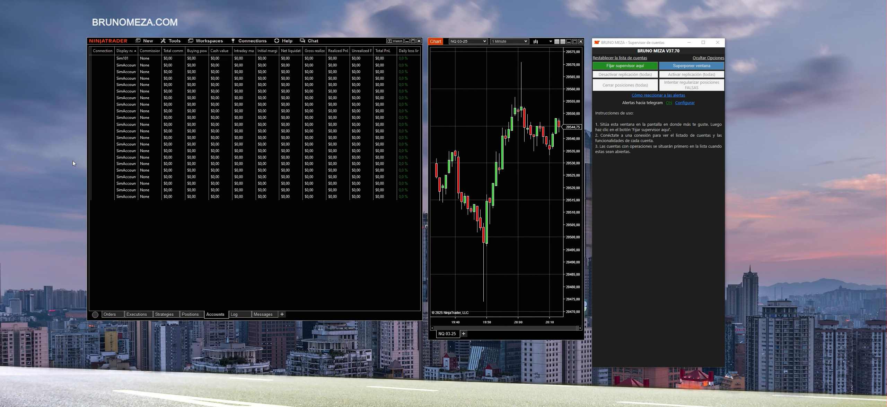
Open Supervisor de cuentas V37.70 and view the customer update options on the brunomeza.com site.
click(175, 42)
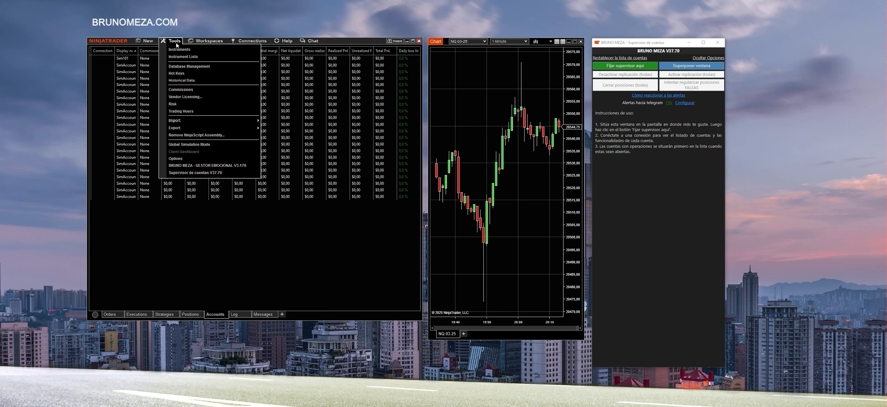
click(236, 173)
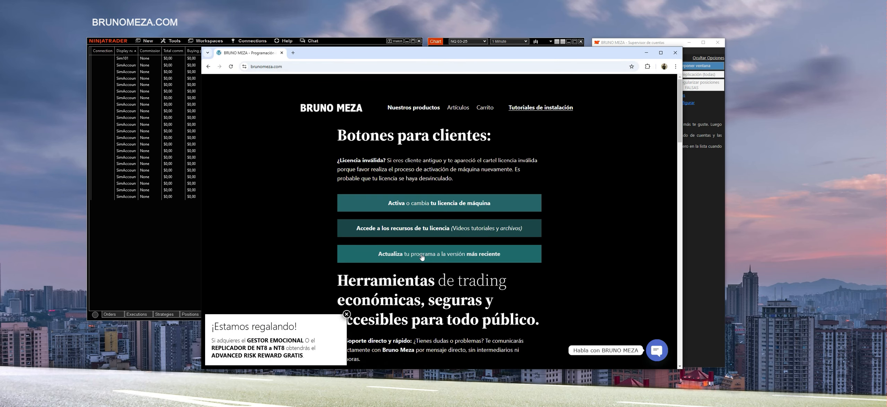
scroll(426, 255, down, 1)
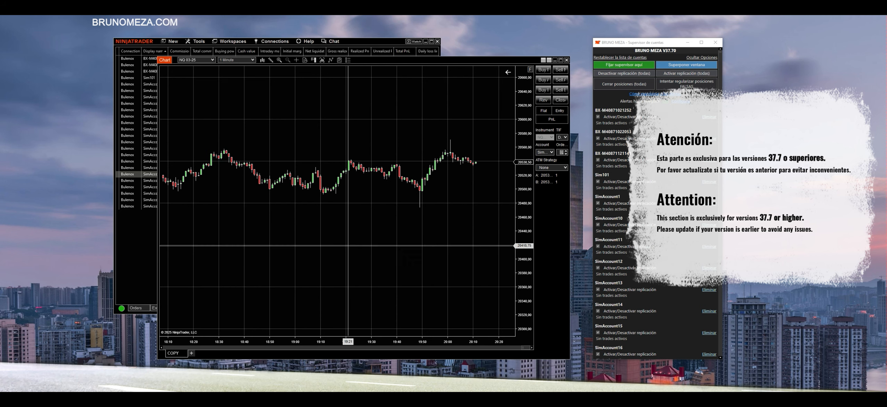
Add the Nt8ToNt8_Padre_V37 indicator to the configured indicators of the NQ 03-25 chart.
mouse_move(352, 234)
mouse_down()
mouse_move(341, 242)
mouse_move(346, 236)
mouse_up()
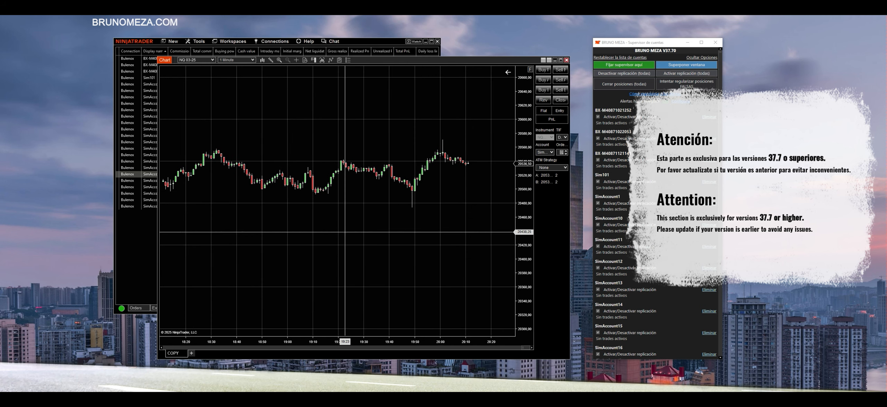
right_click(346, 234)
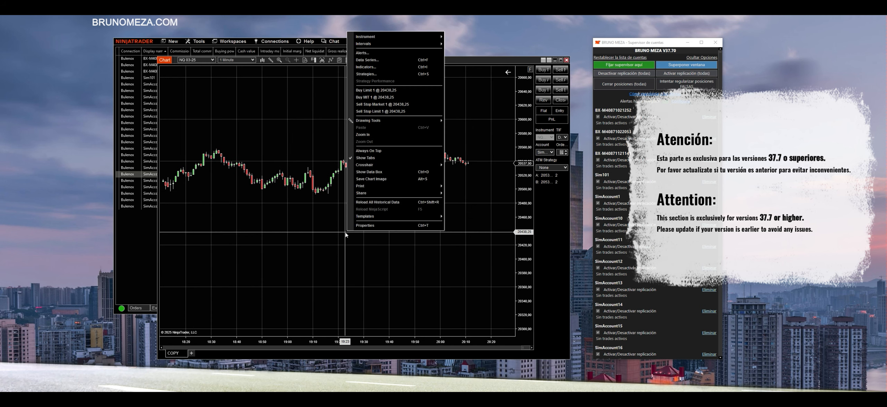
click(369, 67)
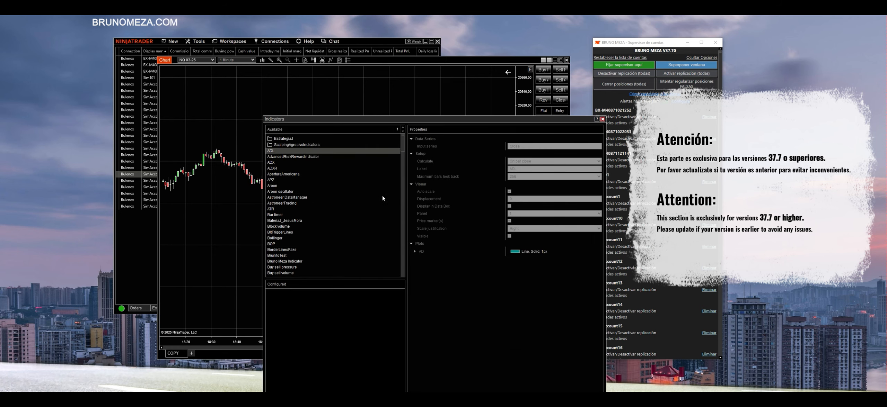
drag(403, 156, 404, 213)
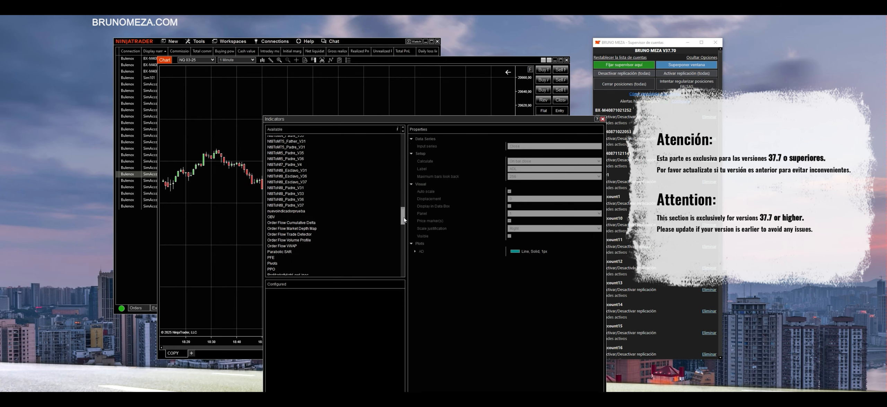
double_click(310, 228)
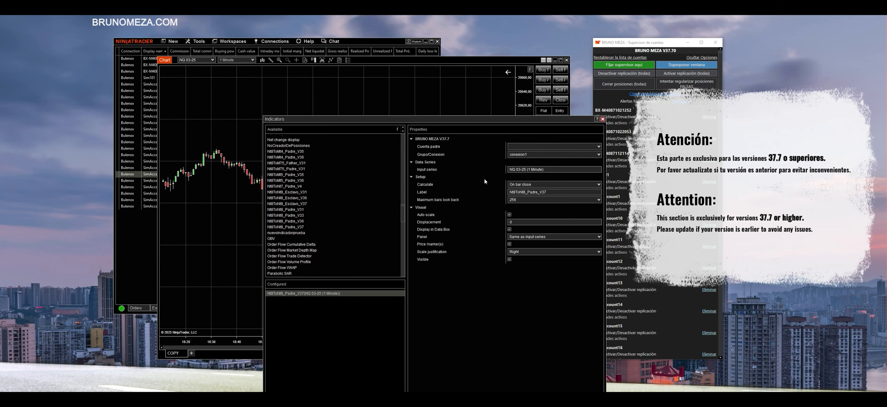
Set the indicator's Cuenta padre to the third BX account and accept the indicator configuration.
drag(476, 122, 478, 61)
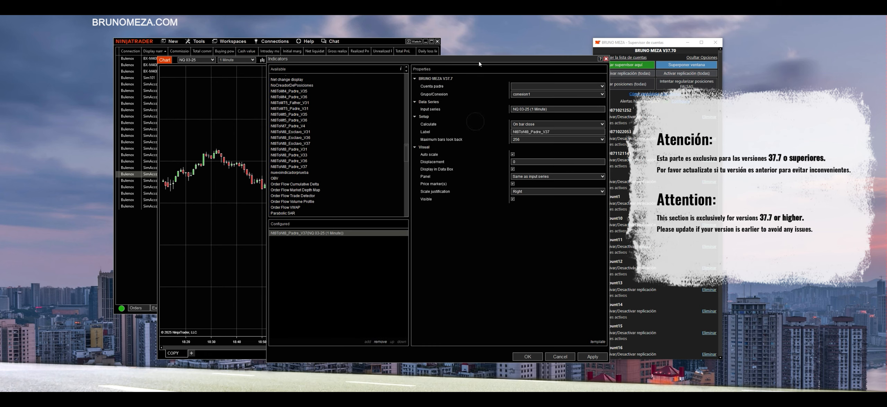
click(521, 86)
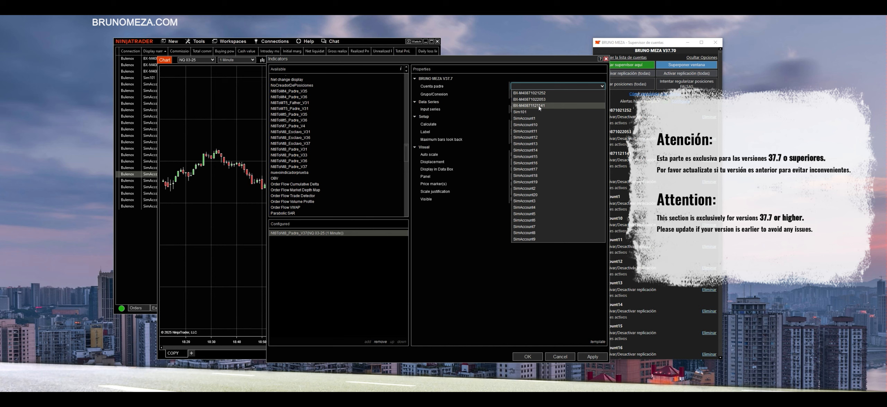
click(550, 106)
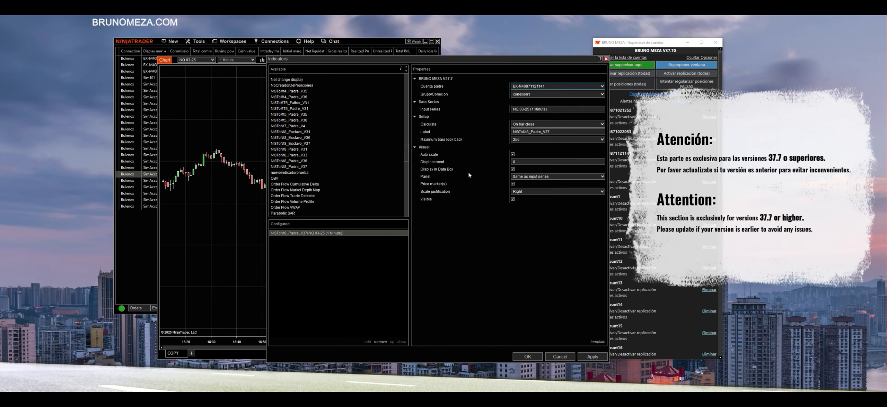
click(529, 357)
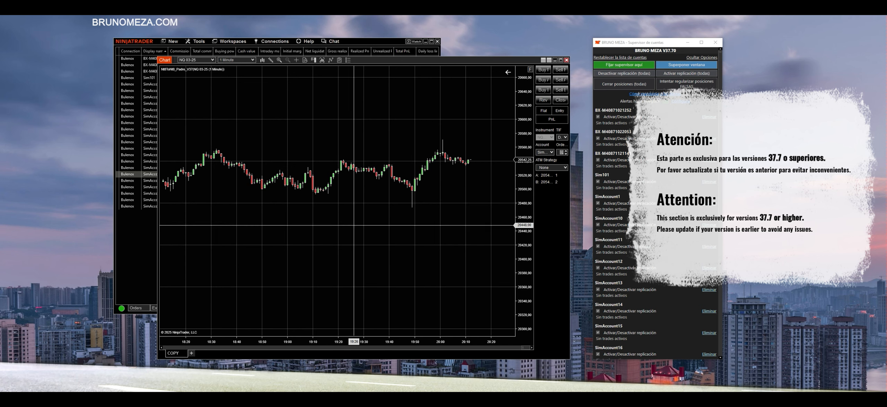
Add three Nt8ToNt8_Esclavo_V37 indicators to the same chart alongside the parent indicator.
right_click(306, 144)
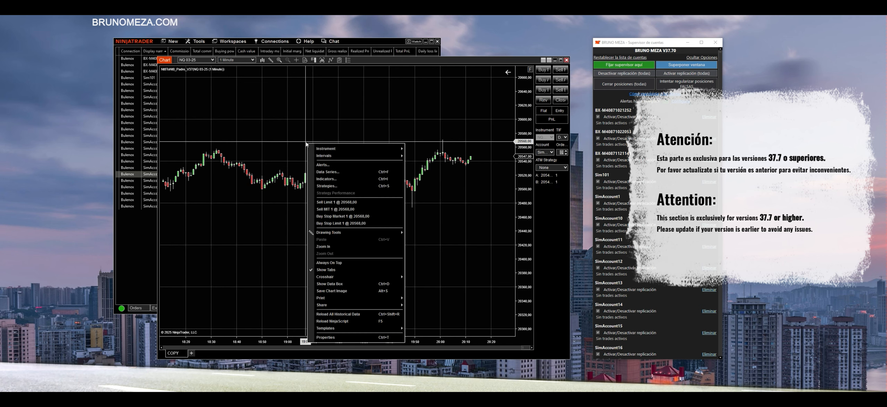
click(337, 180)
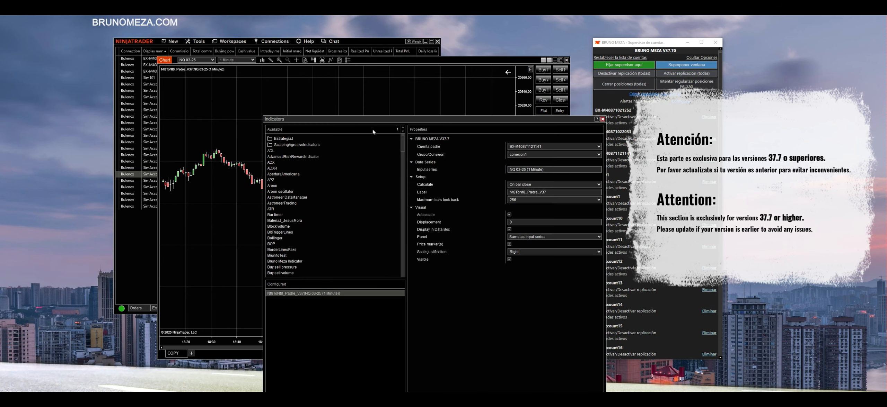
drag(380, 122, 384, 190)
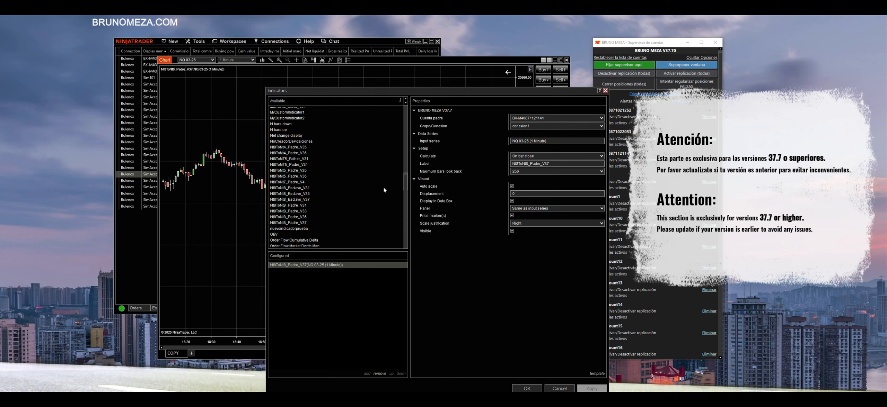
click(310, 200)
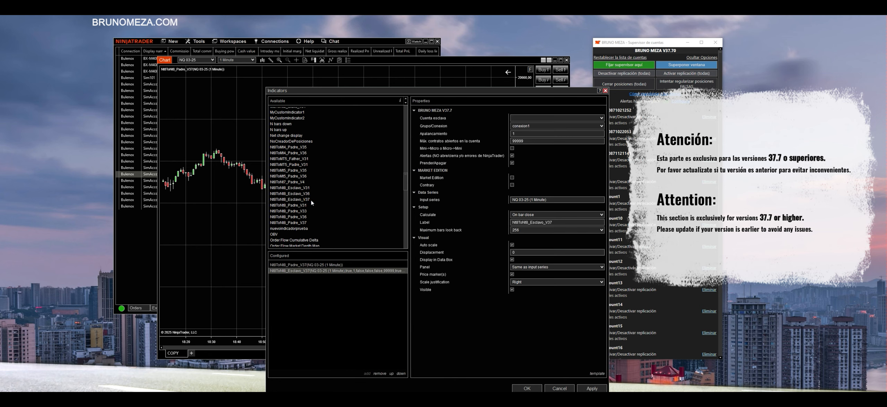
double_click(311, 200)
click(311, 201)
double_click(311, 201)
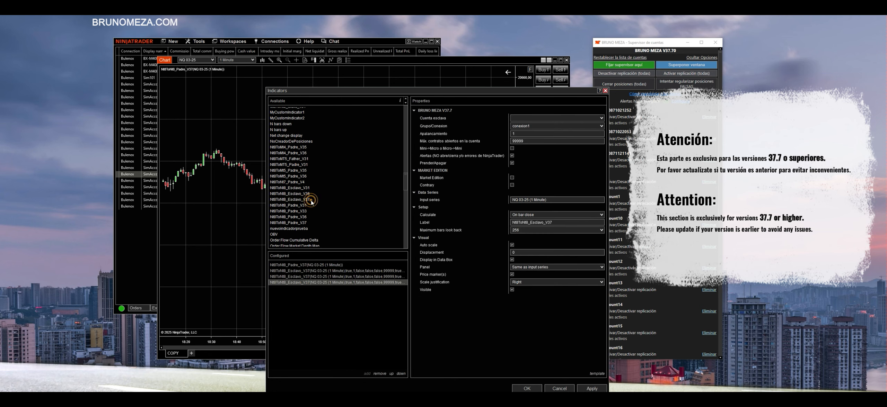
Set Cuenta esclava to the first BX account, the second BX account and SimAccount1 on the three Esclavo indicators respectively.
click(308, 271)
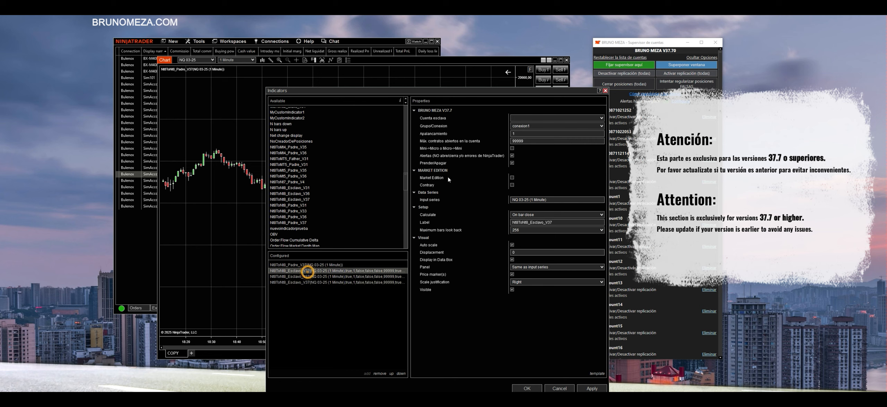
click(521, 119)
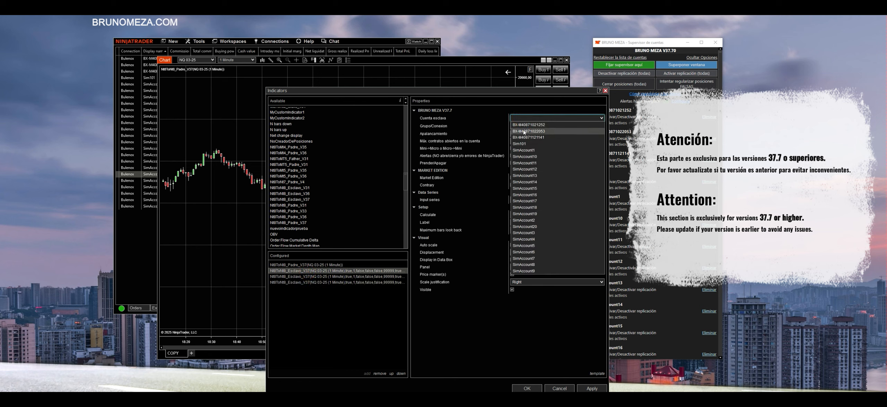
click(524, 125)
click(376, 276)
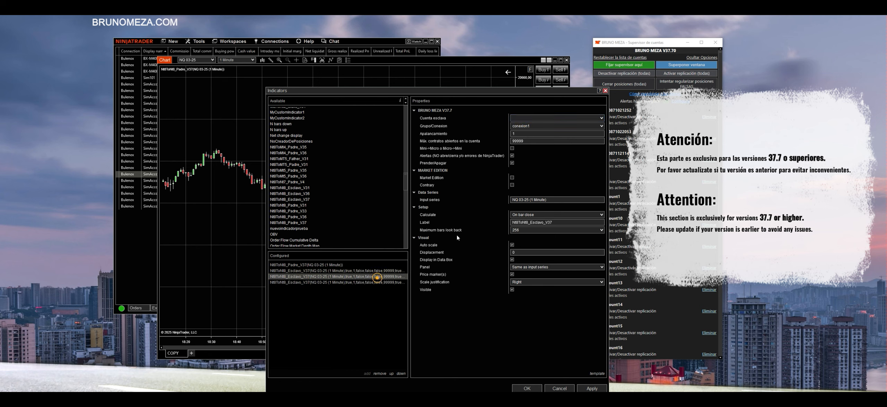
click(523, 117)
click(528, 132)
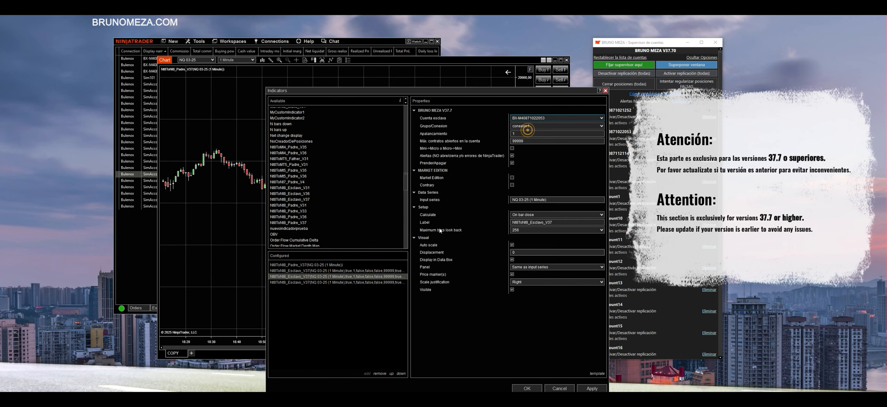
click(382, 284)
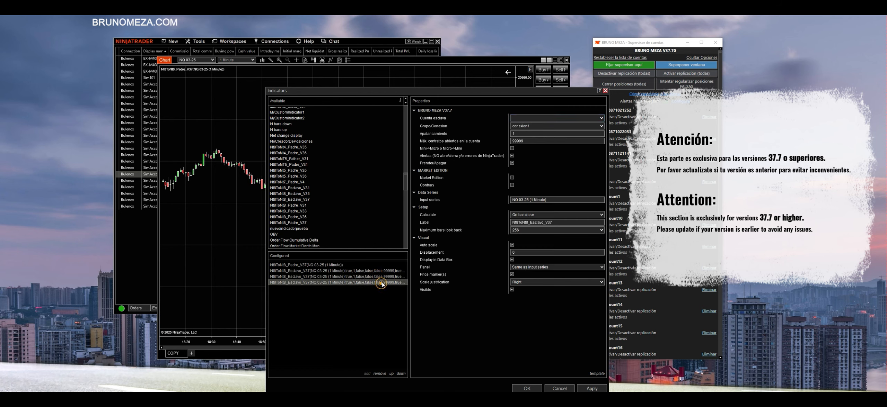
click(518, 118)
click(521, 150)
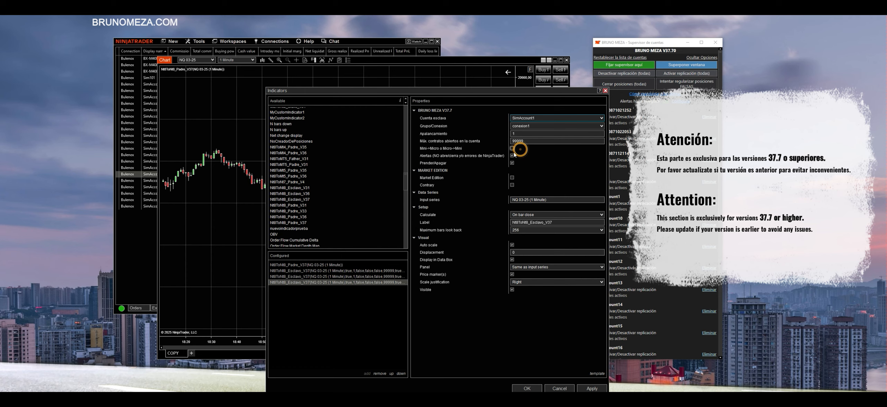
Review the settings of the three Esclavo indicators and the Padre indicator, and accept the configuration.
click(368, 271)
click(369, 276)
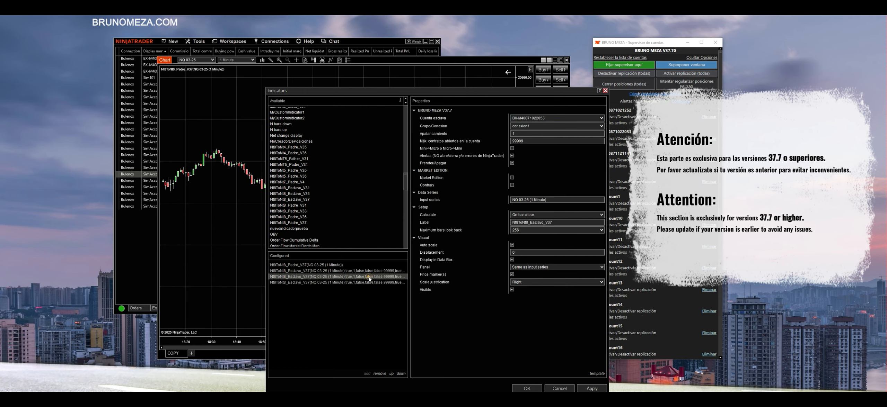
click(367, 282)
click(367, 265)
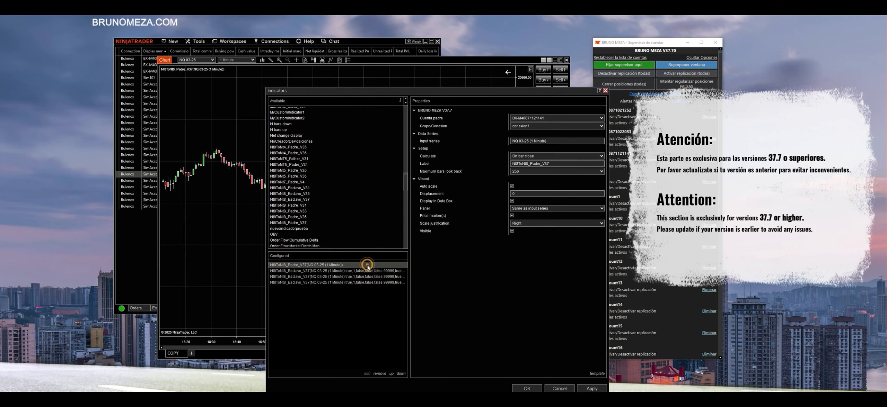
drag(447, 92, 452, 50)
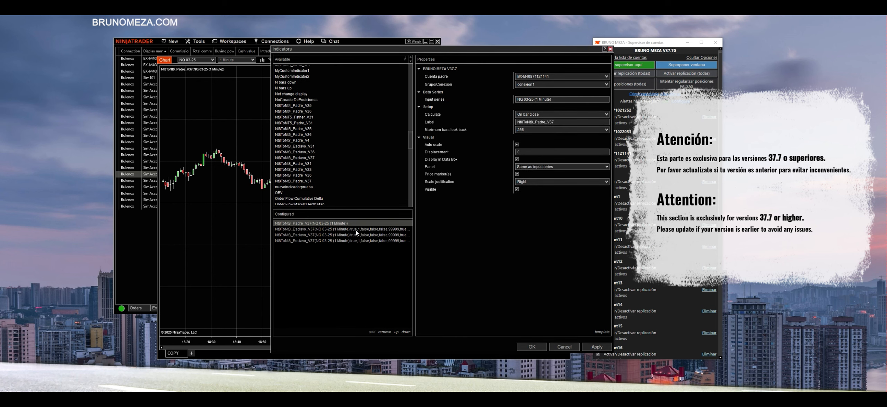
click(531, 347)
Place a buy limit order for one NQ 03-25 contract at 20454,25 on the chart and cancel it.
right_click(468, 225)
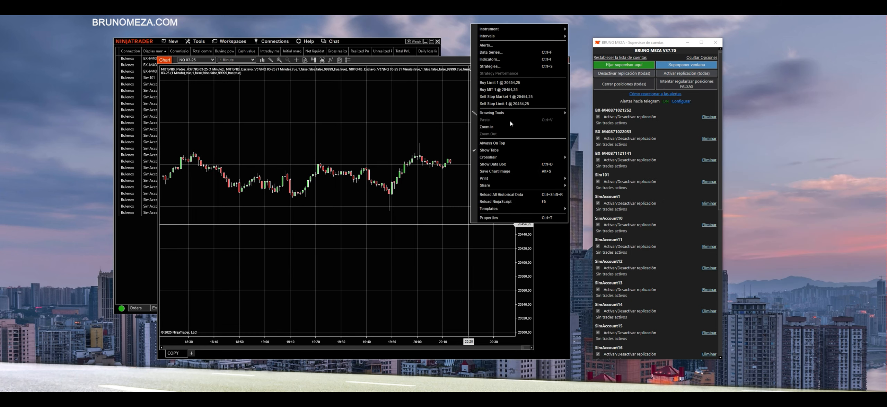
click(499, 84)
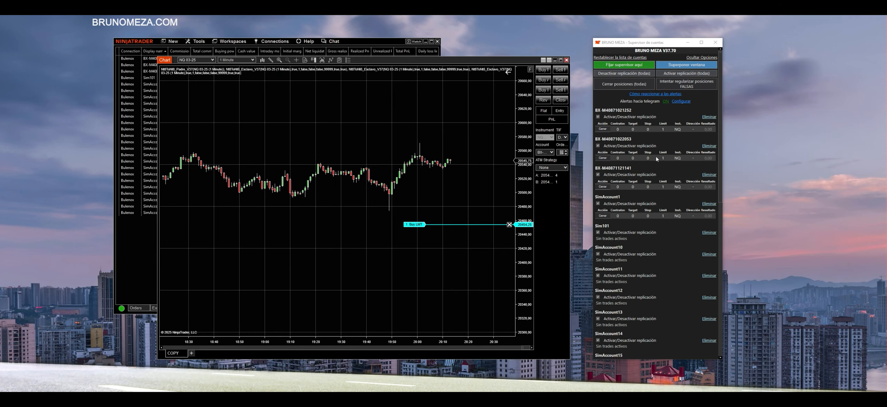
click(509, 225)
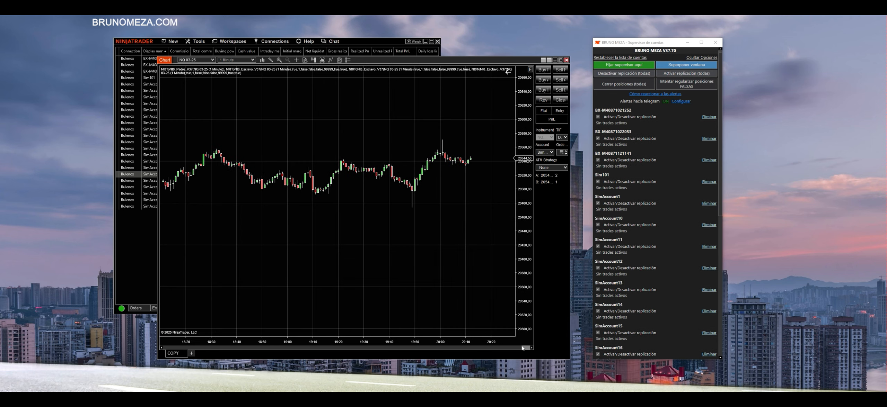
Add a simulation account named SimAccount40 to the accounts list and acknowledge the reconnection notice.
drag(437, 290, 425, 290)
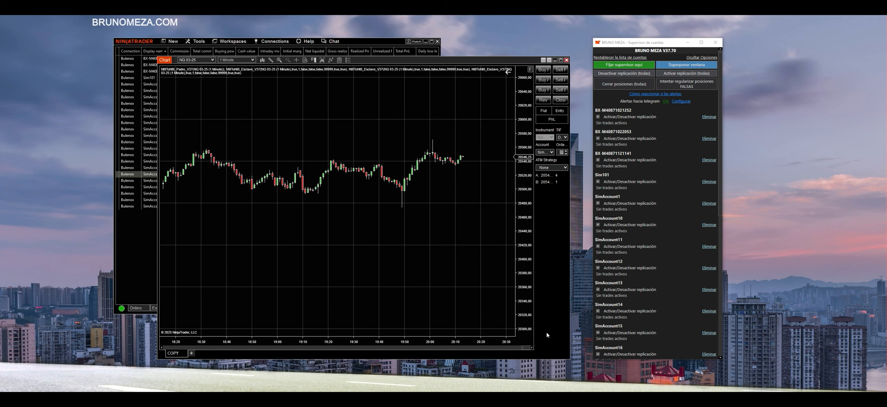
click(143, 226)
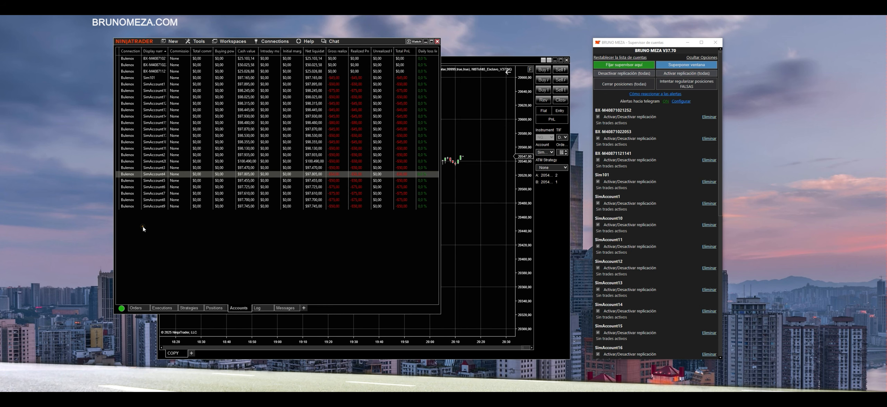
click(156, 76)
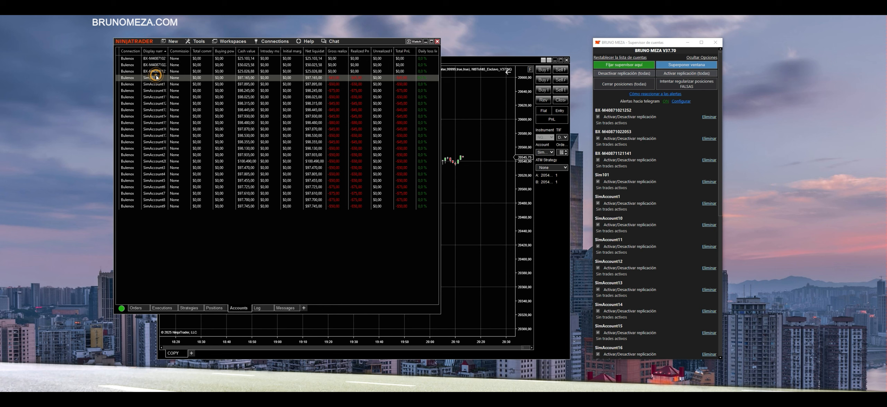
right_click(156, 78)
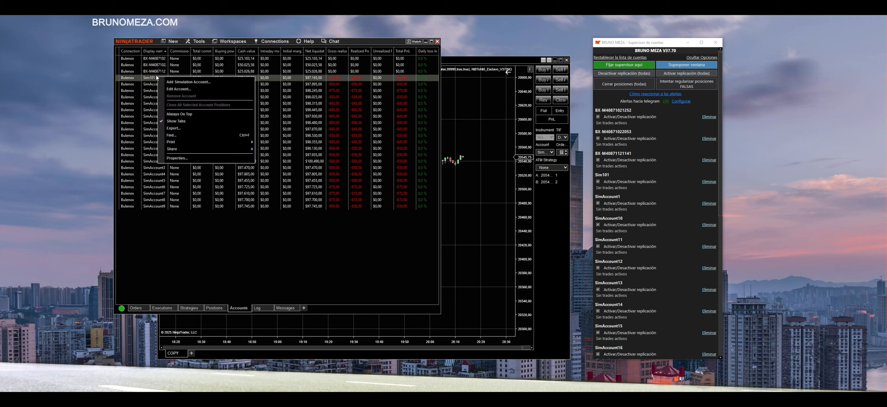
click(188, 82)
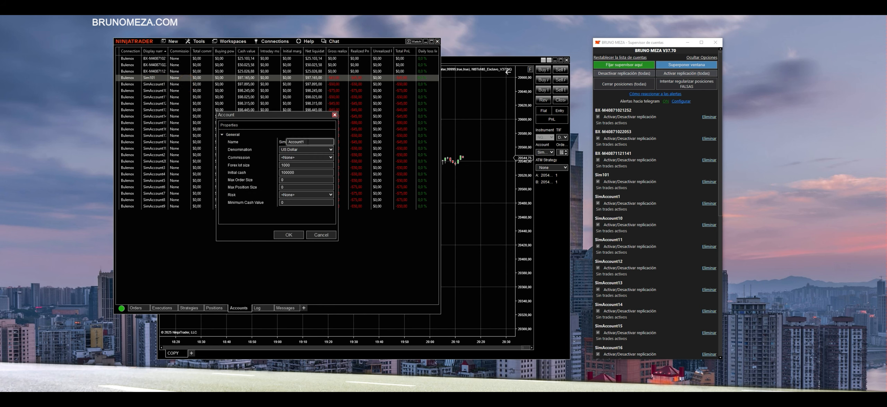
key(BackSpace)
text(40)
click(282, 235)
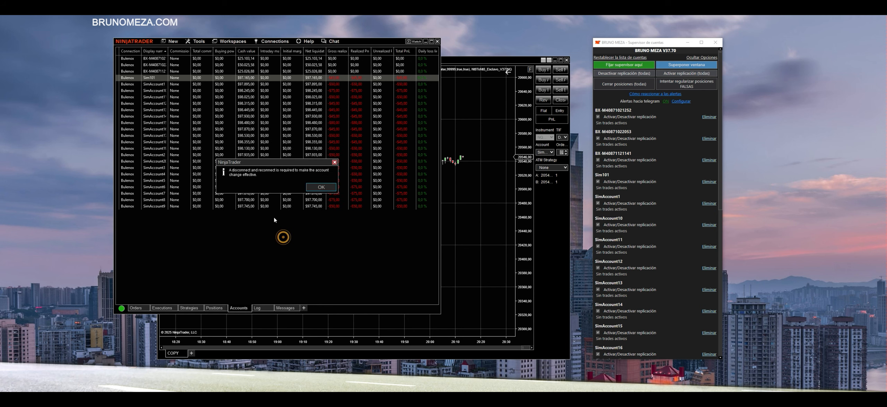
click(310, 188)
Disconnect and reconnect the Bulenox connection to make the account change effective.
click(273, 41)
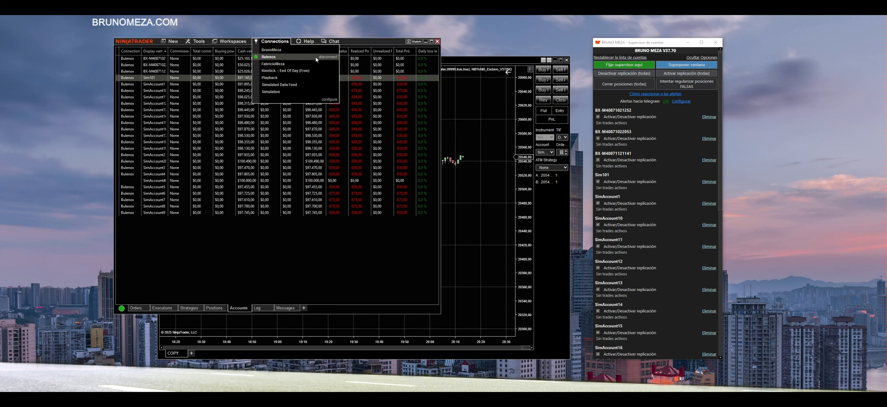
click(326, 58)
click(274, 41)
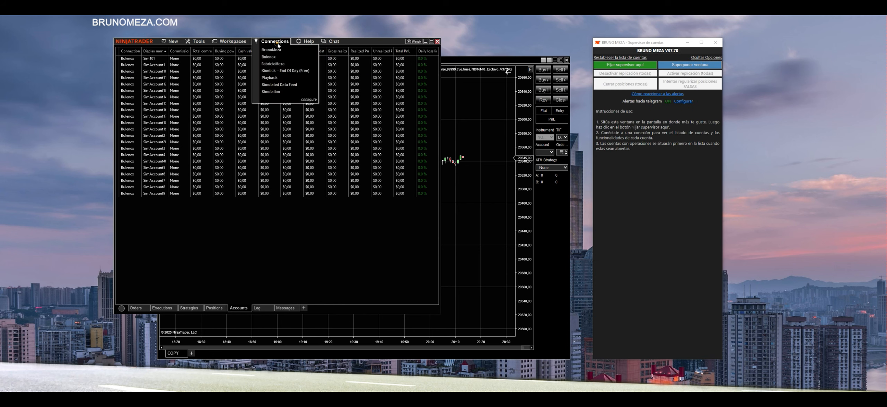
click(272, 57)
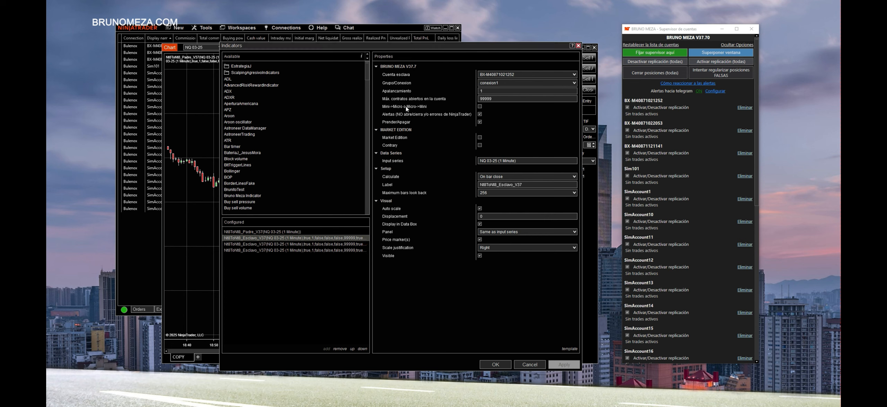
Review the first Esclavo indicator's mini/micro conversion, Apalancamiento and Máx. contratos abiertos en la cuenta settings.
click(480, 107)
click(480, 107)
click(490, 92)
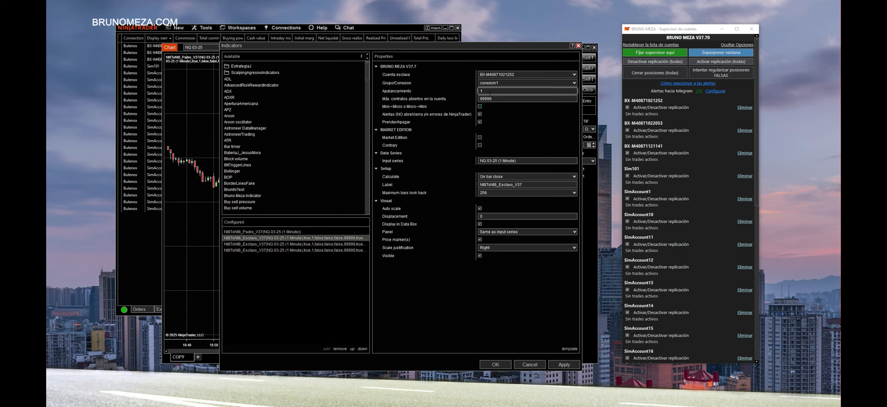
click(491, 90)
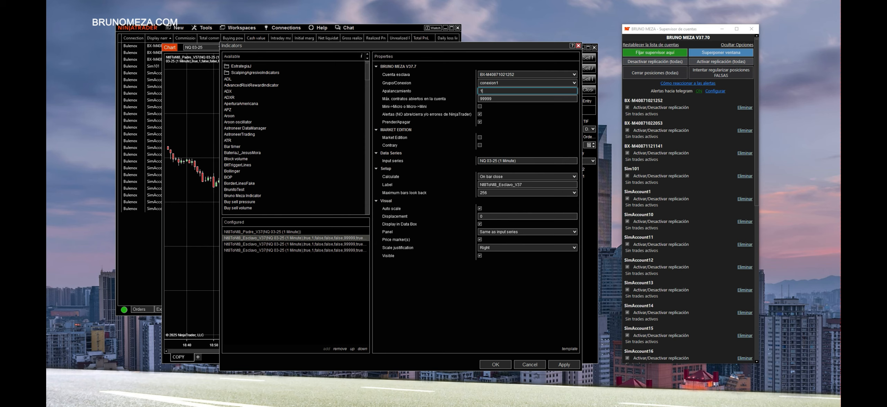
click(504, 97)
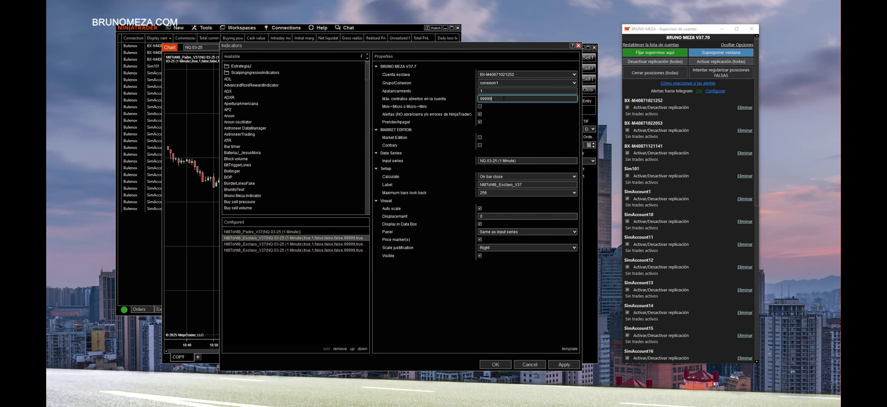
Enable the Market Edition and Contrary options for the first Esclavo indicator.
click(480, 137)
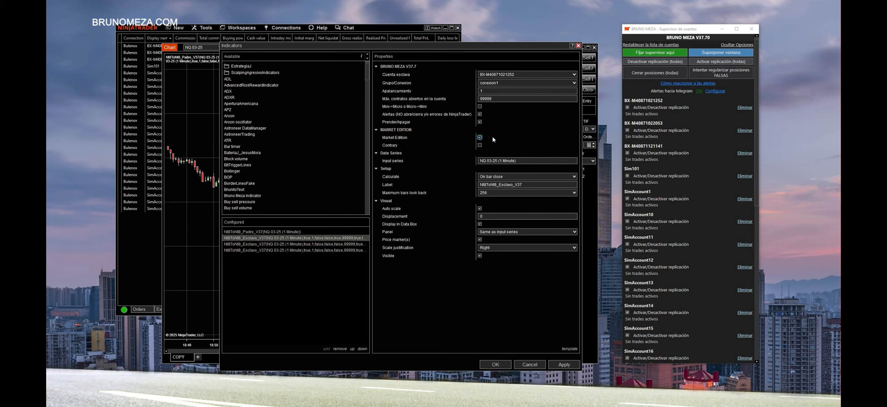
click(491, 145)
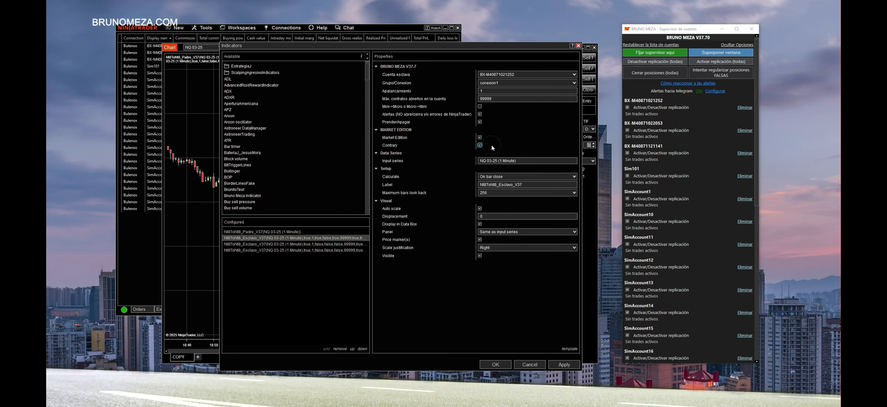